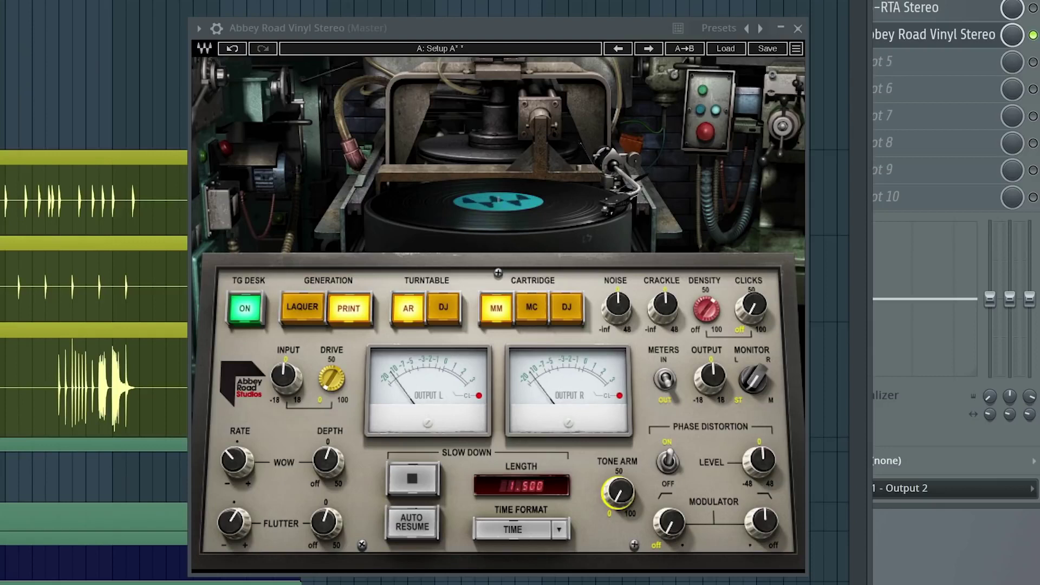
Step: Create an automation clip for the Abbey Road Vinyl Tone Arm Position on the Vinyl Tone Arm track
{"action": "left_click_drag", "start_coordinate": [618, 493], "coordinate": [618, 482]}
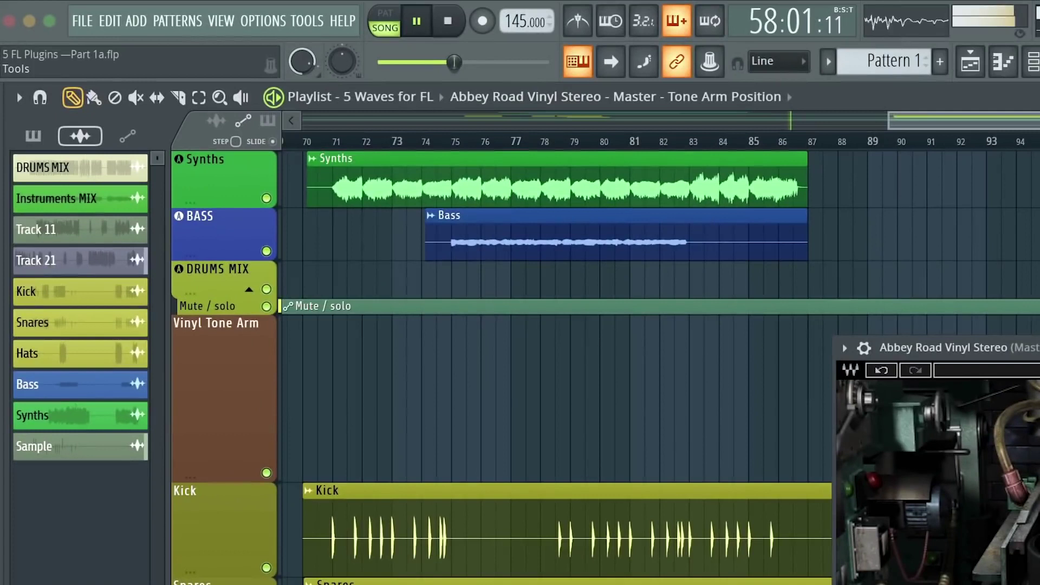
{"action": "left_click", "coordinate": [306, 20]}
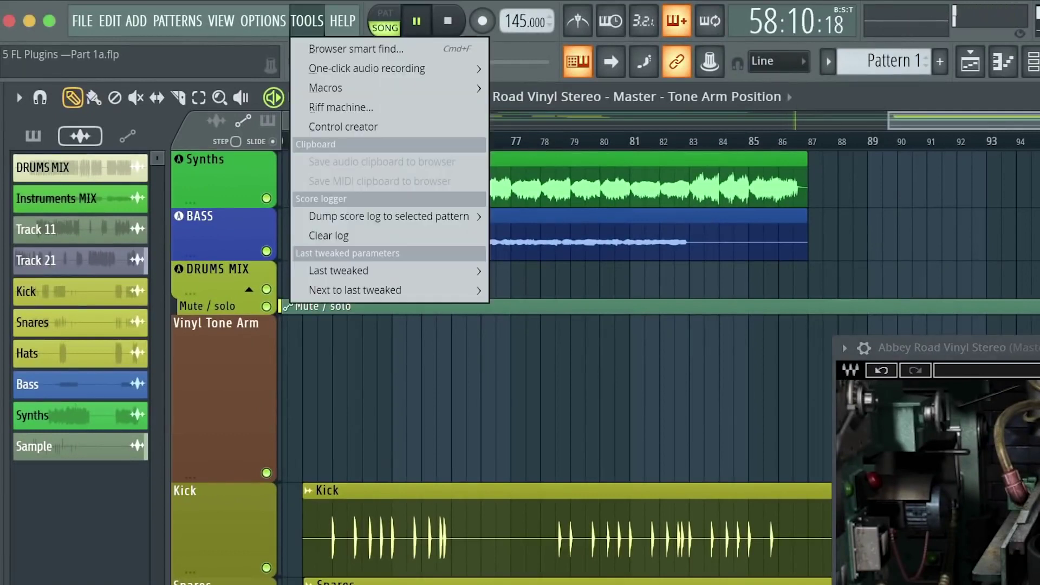
{"action": "mouse_move", "coordinate": [339, 270]}
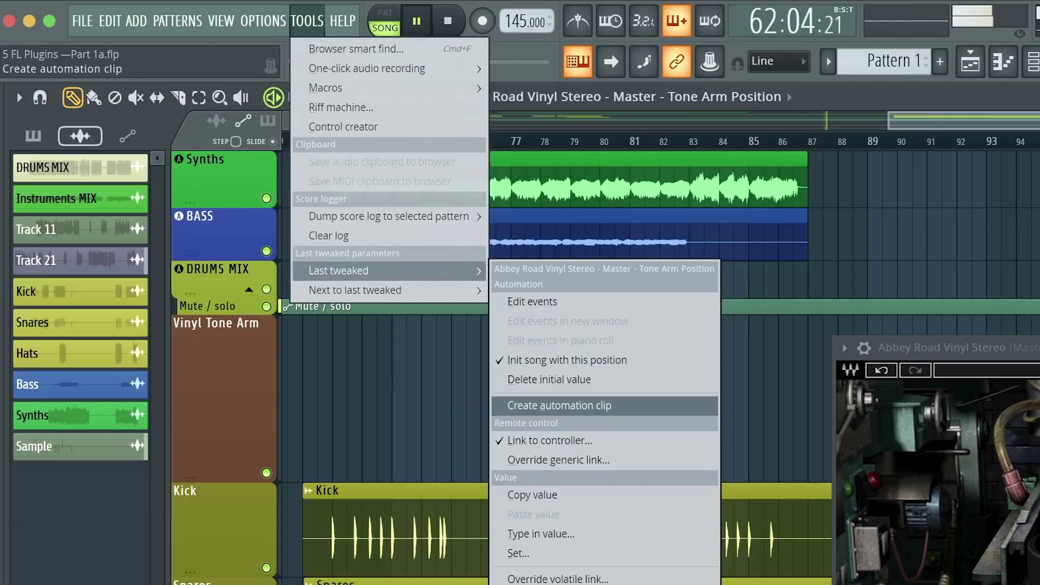
{"action": "left_click", "coordinate": [559, 405]}
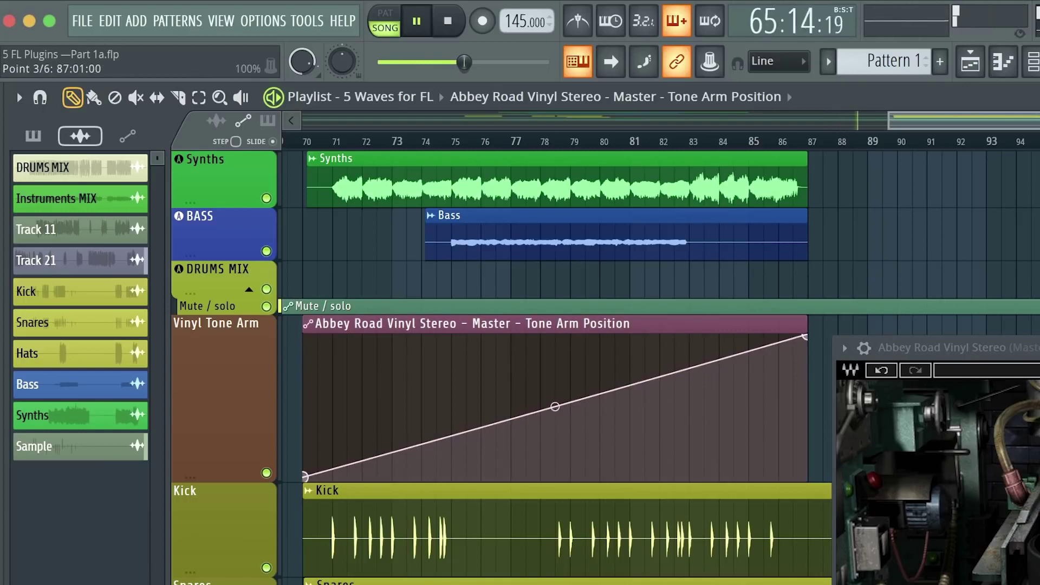
Step: Shape the tone arm automation into repeated rising ramps, with the first peaking around bar 76 and dropping straight to zero
{"action": "left_click_drag", "start_coordinate": [805, 337], "coordinate": [496, 337]}
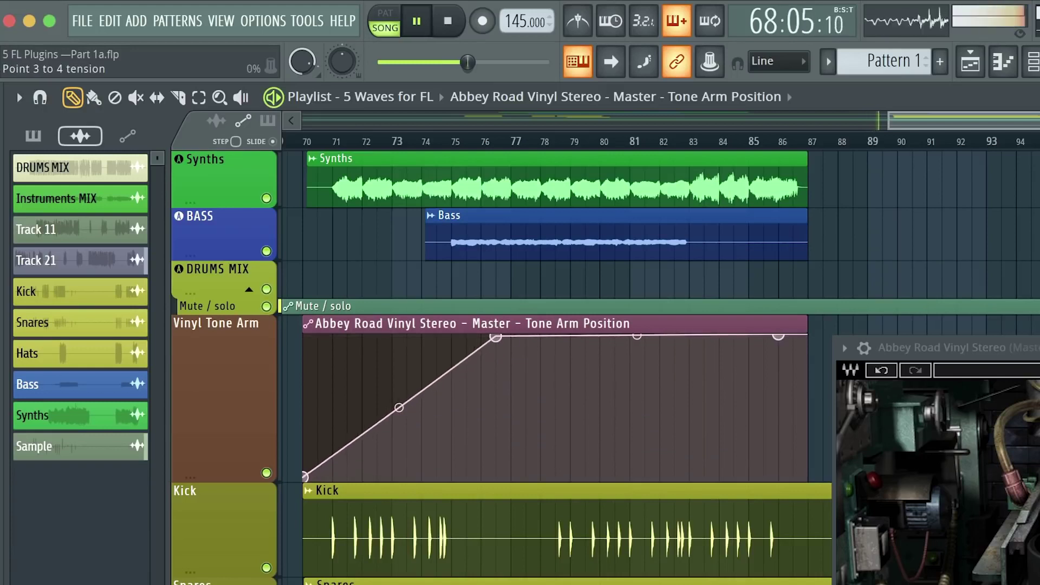
{"action": "left_click_drag", "start_coordinate": [778, 336], "coordinate": [495, 476]}
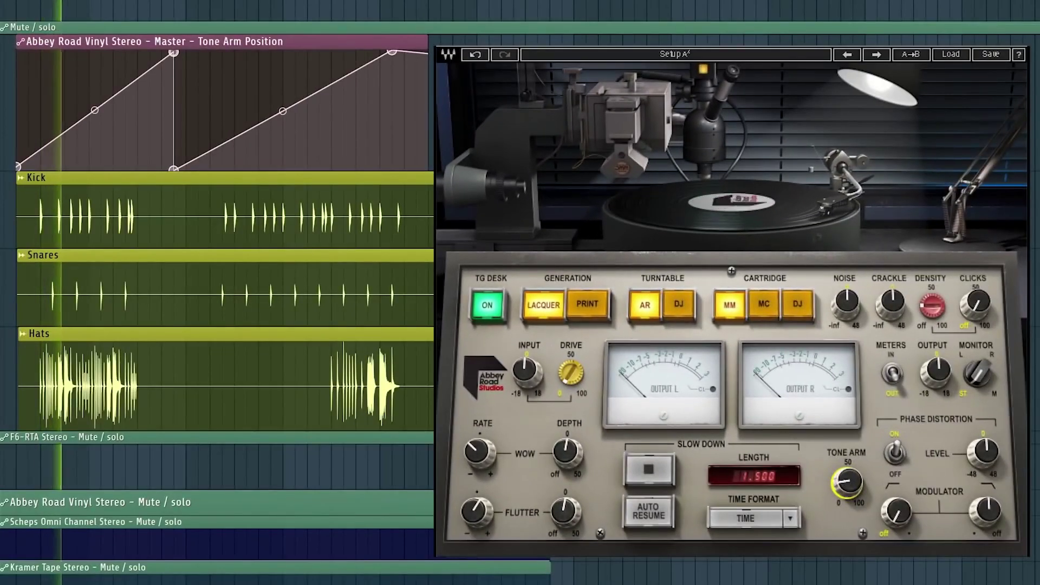
{"action": "left_click_drag", "start_coordinate": [392, 52], "coordinate": [283, 51]}
{"action": "right_click", "coordinate": [392, 62]}
{"action": "key", "text": "ctrl+z"}
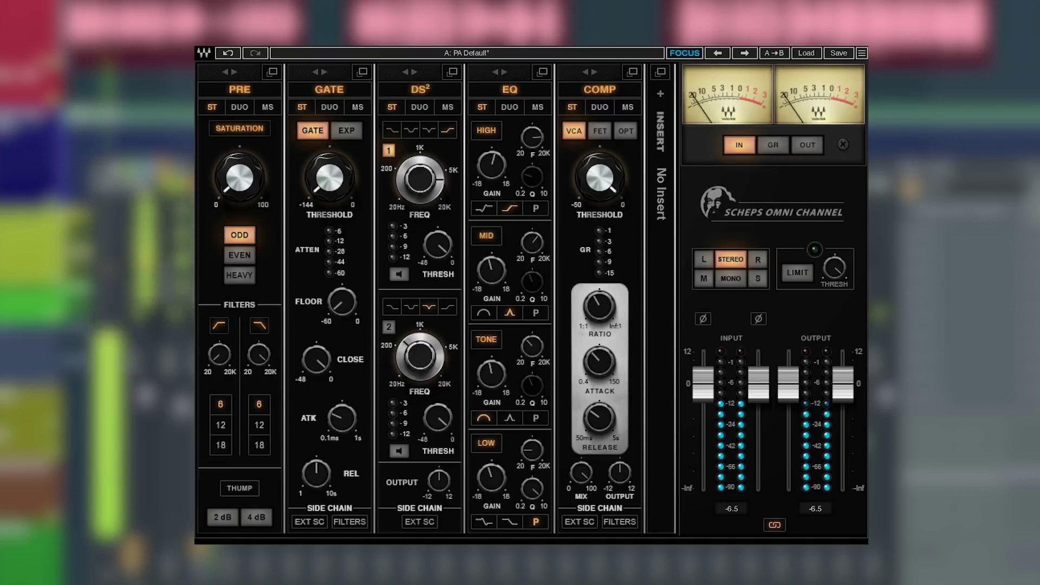
Step: Move the Gate module ahead of the Pre module and set it up as an expander with an adjusted threshold
{"action": "left_click_drag", "start_coordinate": [320, 71], "coordinate": [239, 89]}
{"action": "left_click", "coordinate": [257, 130]}
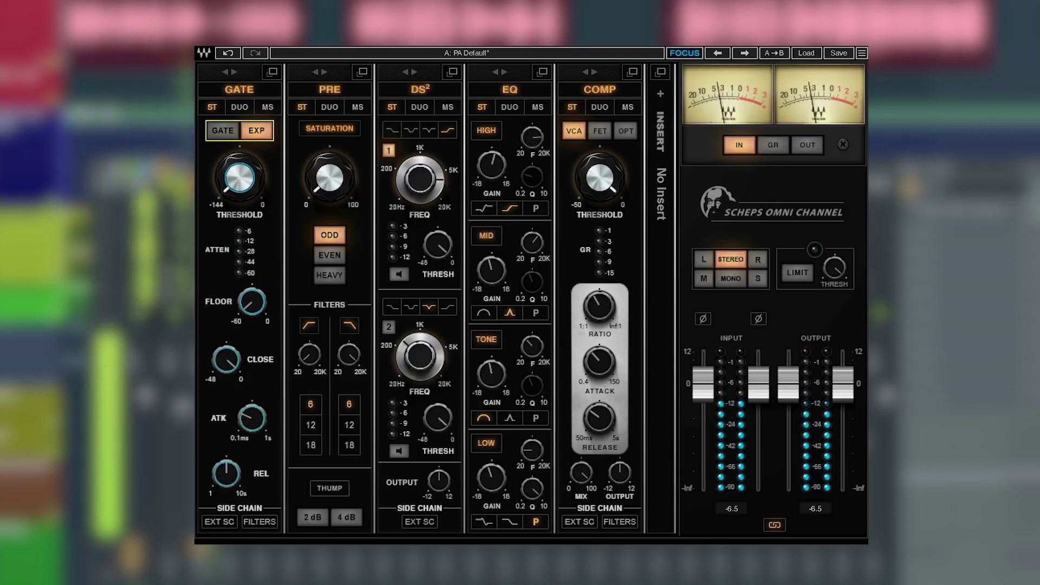
{"action": "left_click_drag", "start_coordinate": [238, 178], "coordinate": [239, 136]}
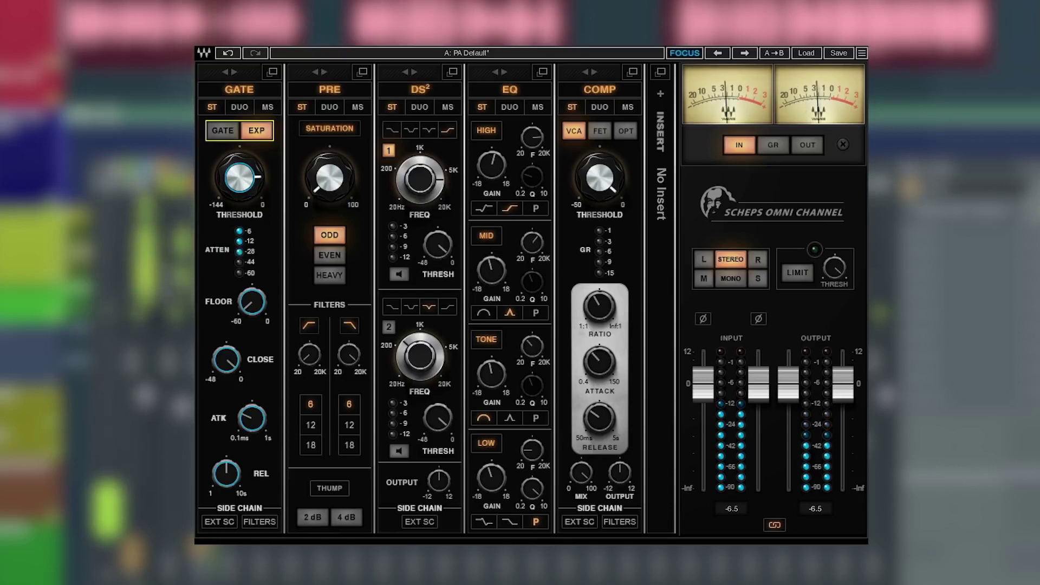
{"action": "mouse_move", "coordinate": [239, 177]}
{"action": "left_click_drag", "start_coordinate": [239, 178], "coordinate": [239, 197]}
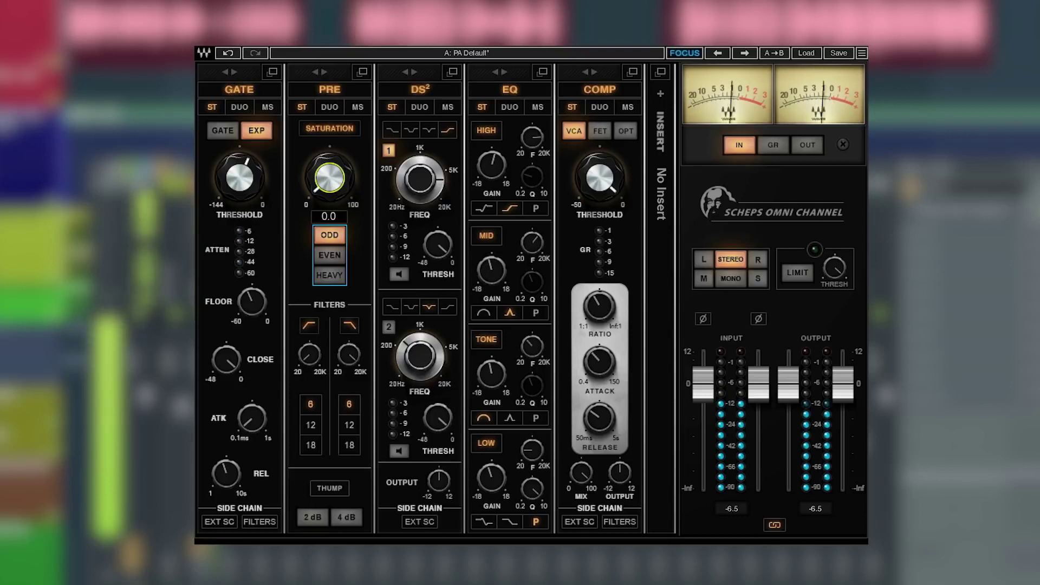
Step: Compare the Pre module's saturation types, settle on Even at a moderate amount, and adjust the high-pass and low-pass filters
{"action": "left_click_drag", "start_coordinate": [329, 178], "coordinate": [329, 105]}
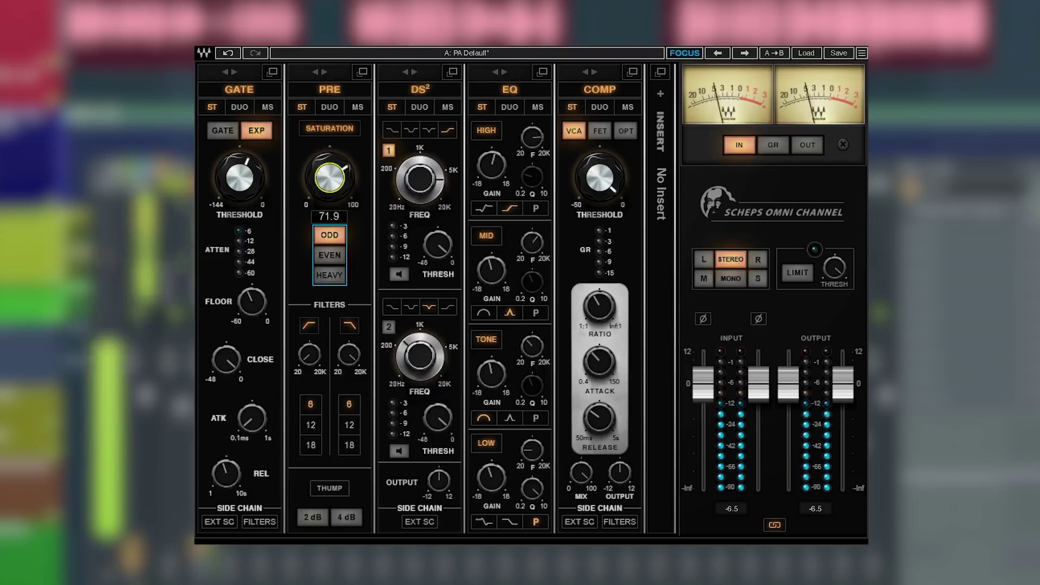
{"action": "left_click", "coordinate": [329, 255]}
{"action": "left_click", "coordinate": [329, 275]}
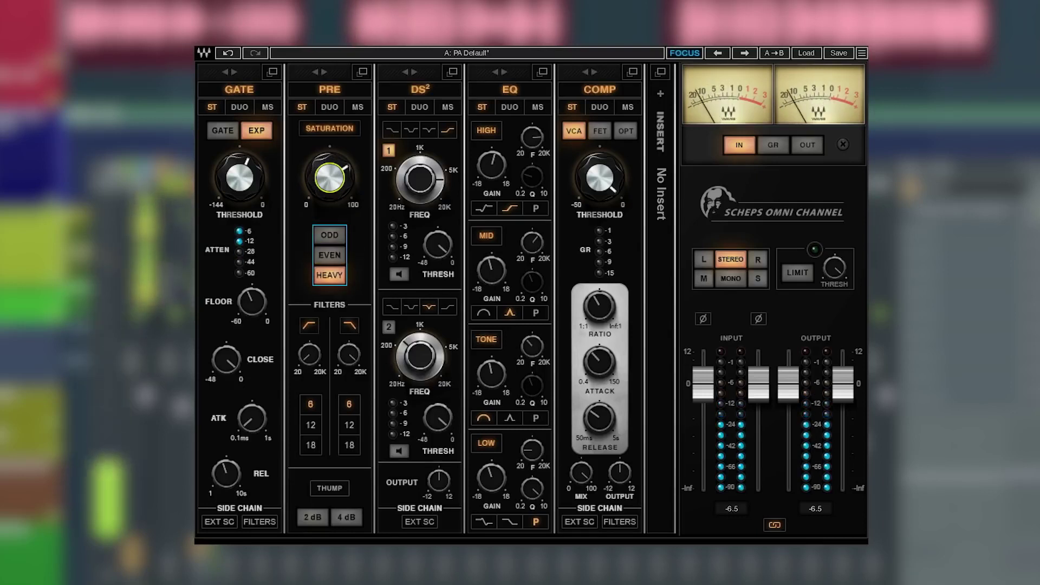
{"action": "left_click", "coordinate": [330, 254]}
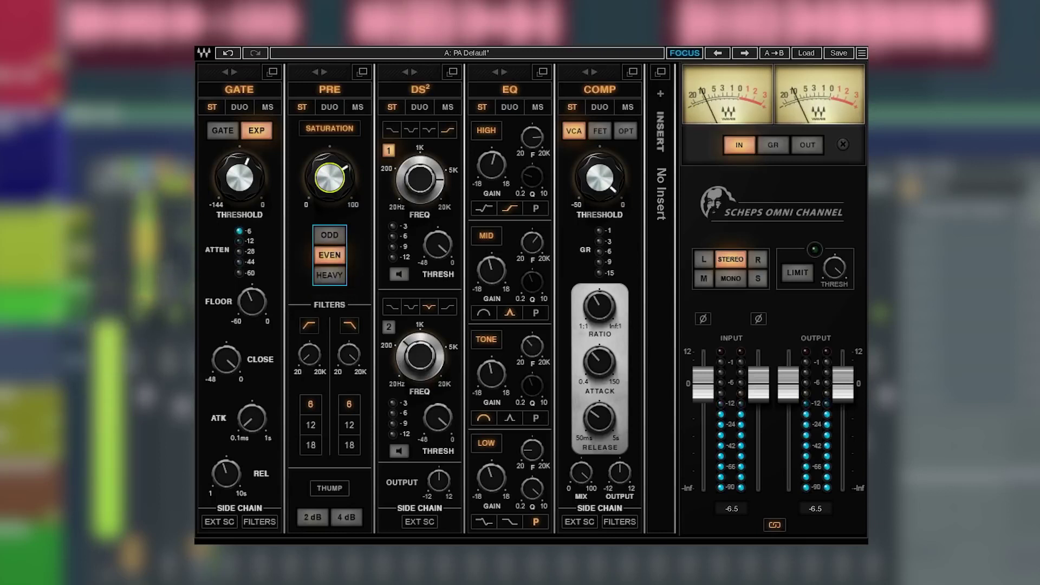
{"action": "left_click_drag", "start_coordinate": [329, 178], "coordinate": [330, 208]}
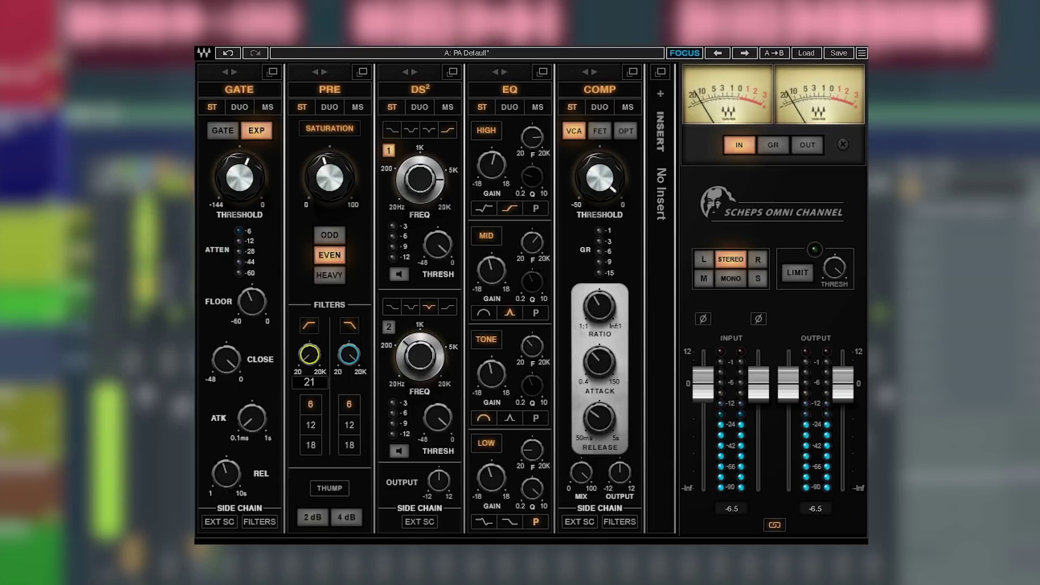
{"action": "left_click_drag", "start_coordinate": [310, 355], "coordinate": [349, 342]}
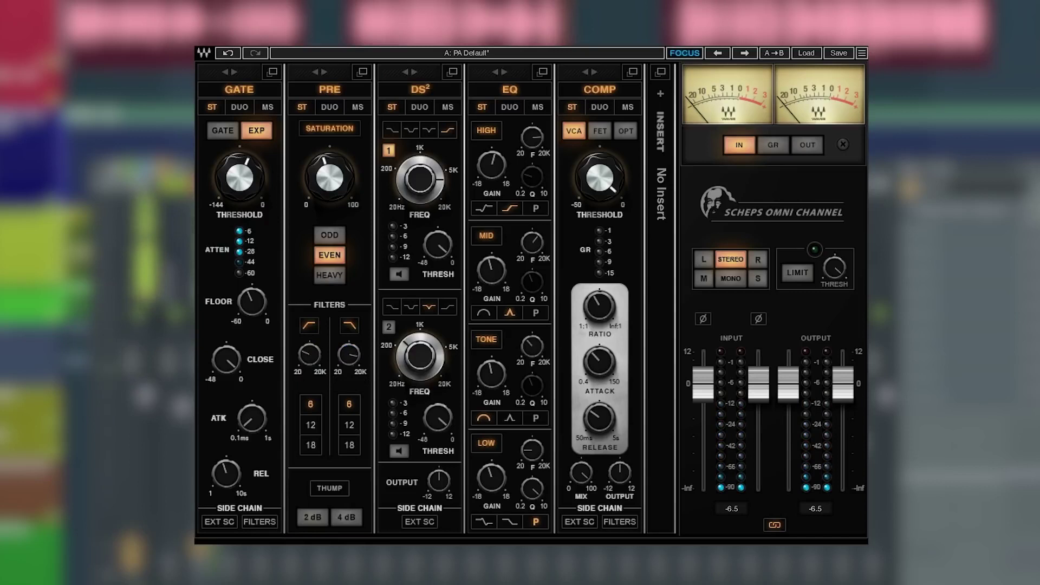
Step: Move the Comp module directly after the Pre module and switch its type through FET to OPT
{"action": "left_click_drag", "start_coordinate": [590, 72], "coordinate": [410, 76]}
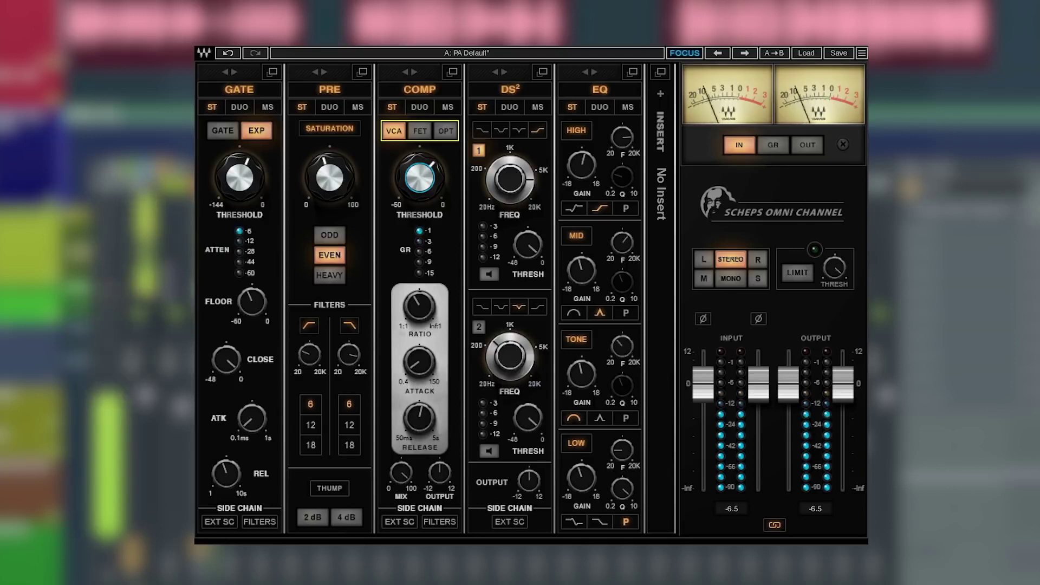
{"action": "left_click", "coordinate": [419, 130]}
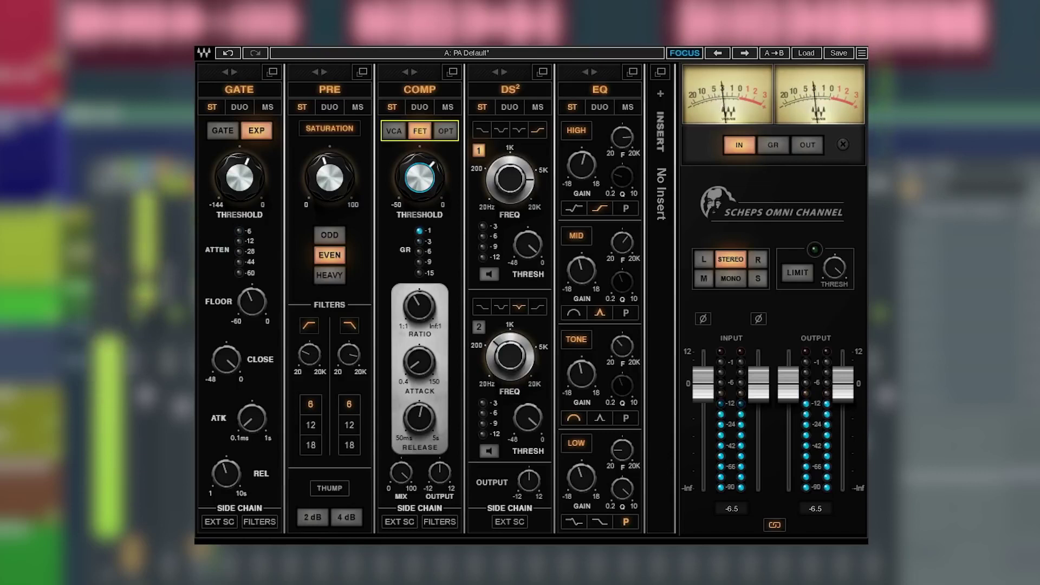
{"action": "left_click", "coordinate": [446, 131]}
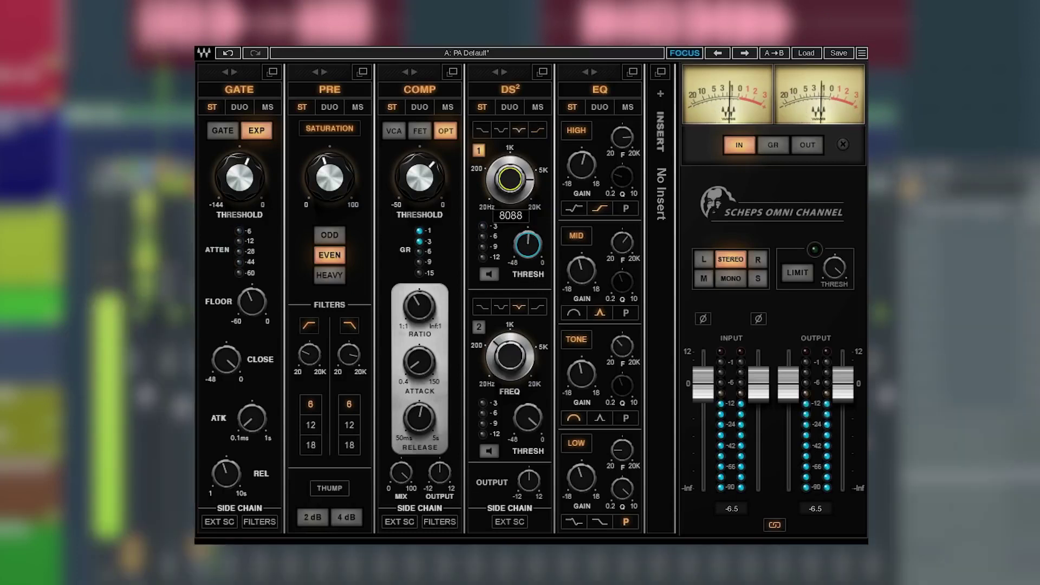
Step: Set the second DS² band's threshold to -24.6 and turn off its sidechain listening
{"action": "mouse_move", "coordinate": [528, 244]}
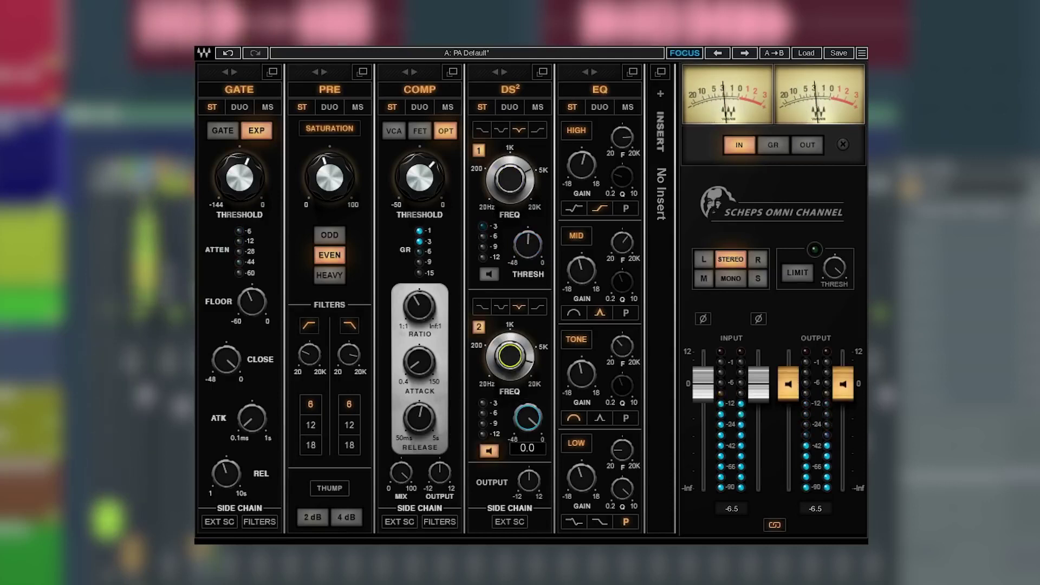
{"action": "left_click_drag", "start_coordinate": [528, 417], "coordinate": [528, 471]}
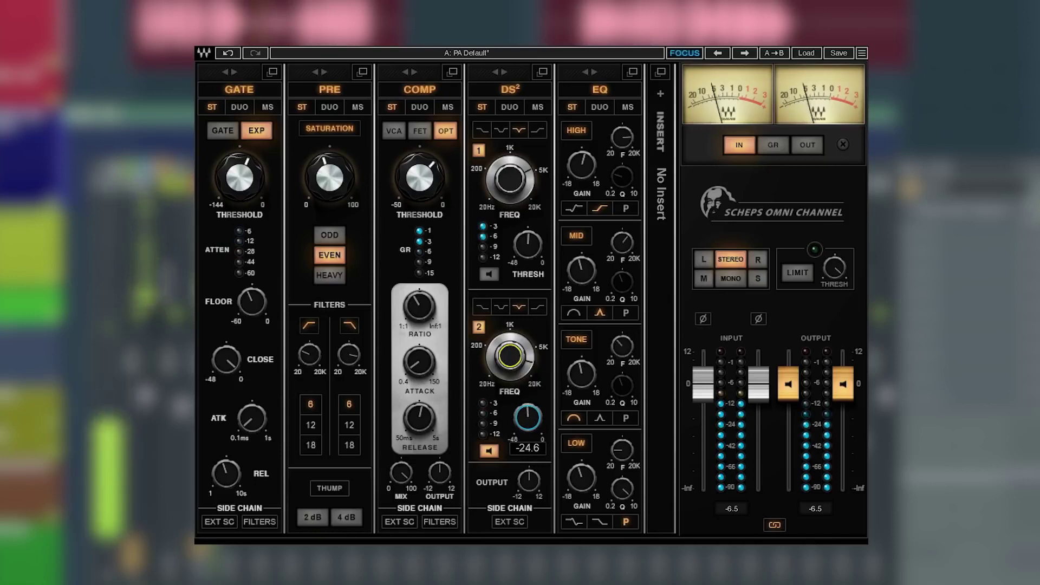
{"action": "mouse_move", "coordinate": [509, 356]}
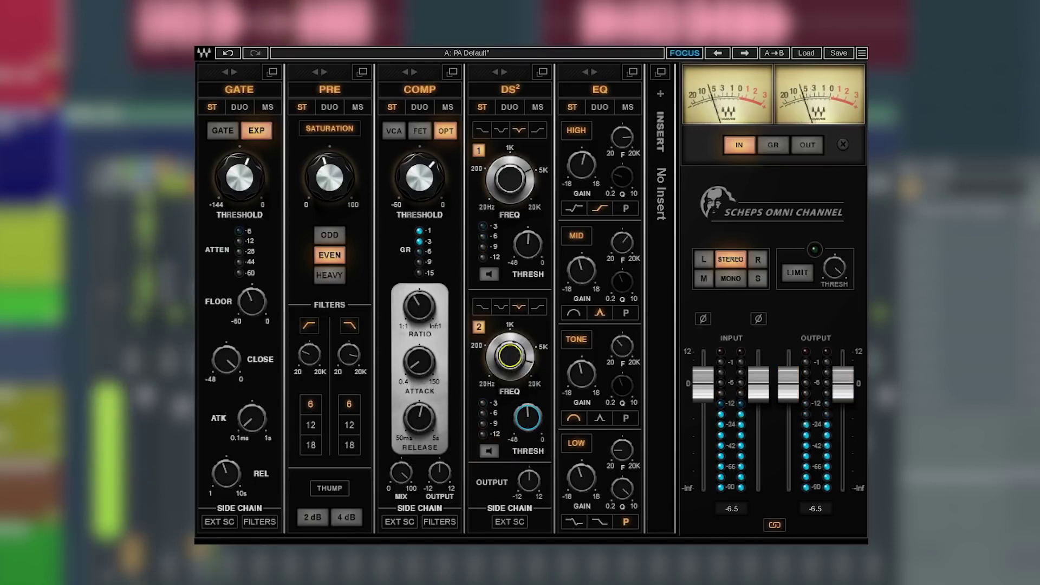
{"action": "left_click", "coordinate": [488, 451]}
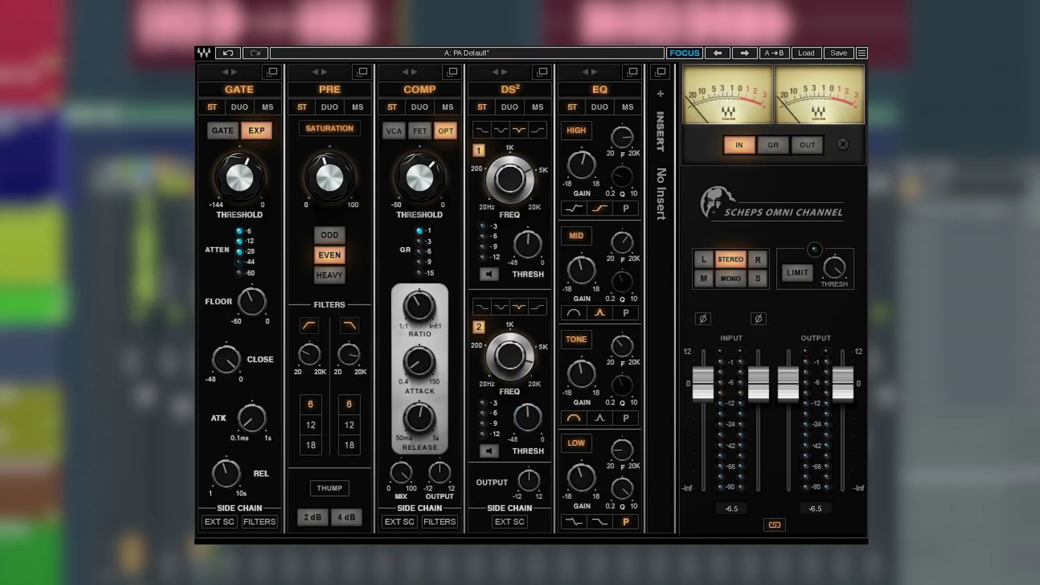
Step: Add the Kramer Master Tape plug-in to the channel's insert slot and load the Ice Slap-BacK DEL user preset
{"action": "left_click", "coordinate": [661, 94]}
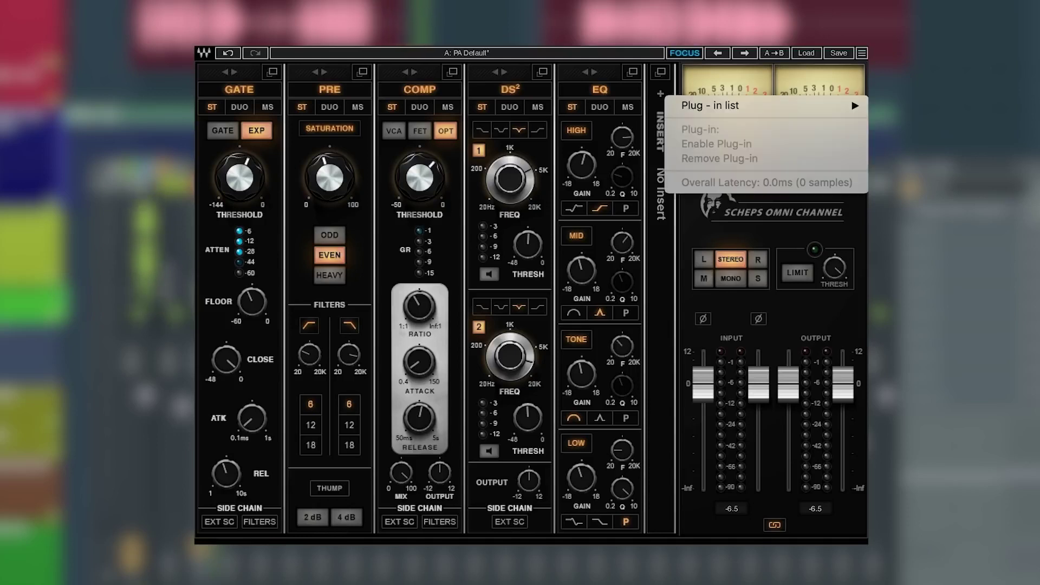
{"action": "mouse_move", "coordinate": [813, 105]}
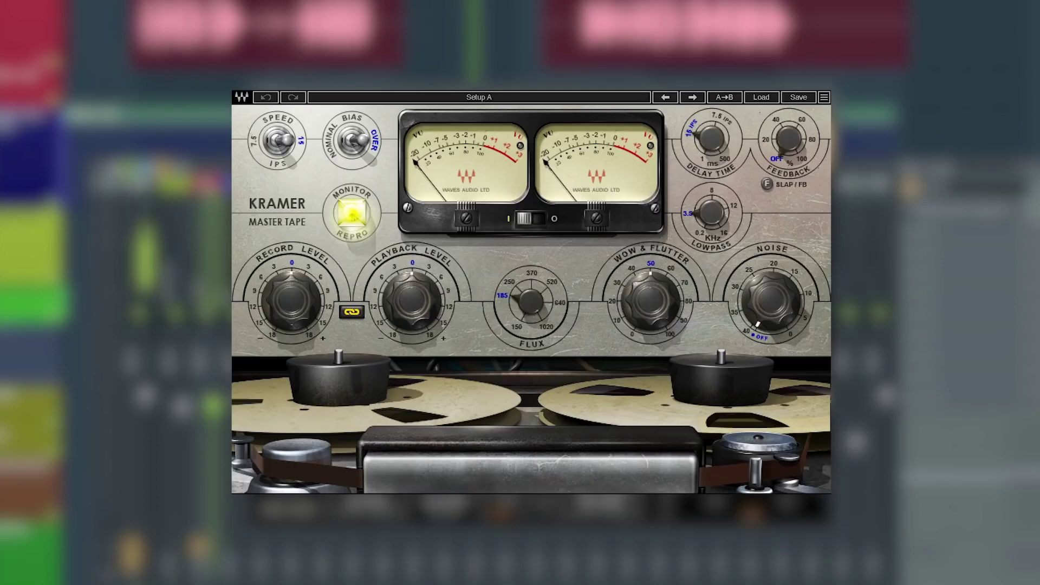
{"action": "left_click", "coordinate": [824, 97]}
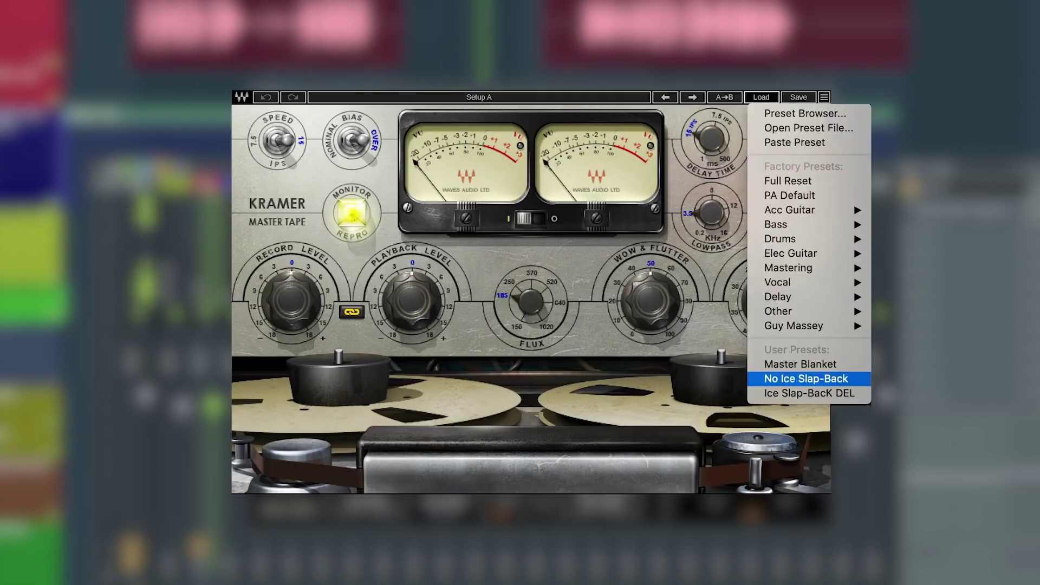
{"action": "left_click", "coordinate": [802, 394]}
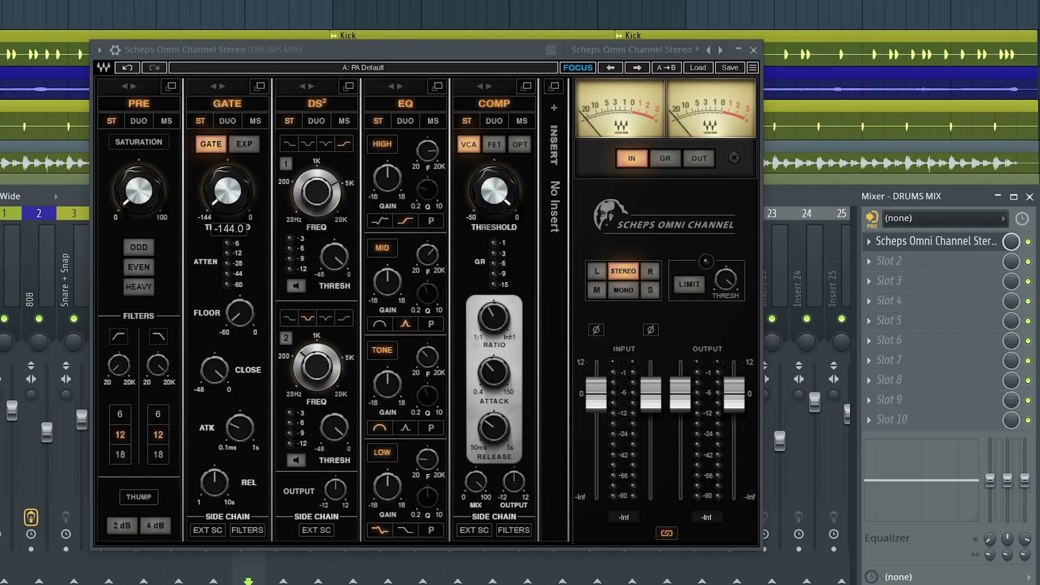
Step: Search the Scheps Omni Channel preset browser for "Drum" on the DRUMS MIX channel and load Drum Bus Thicc (FX)
{"action": "left_click", "coordinate": [698, 67]}
{"action": "left_click", "coordinate": [743, 83]}
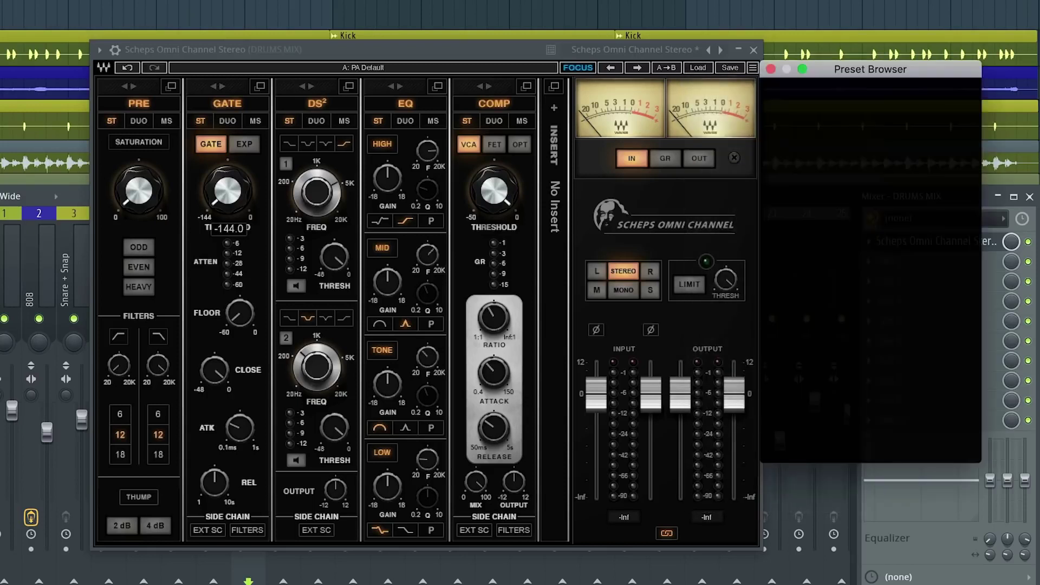
{"action": "type", "text": "drum"}
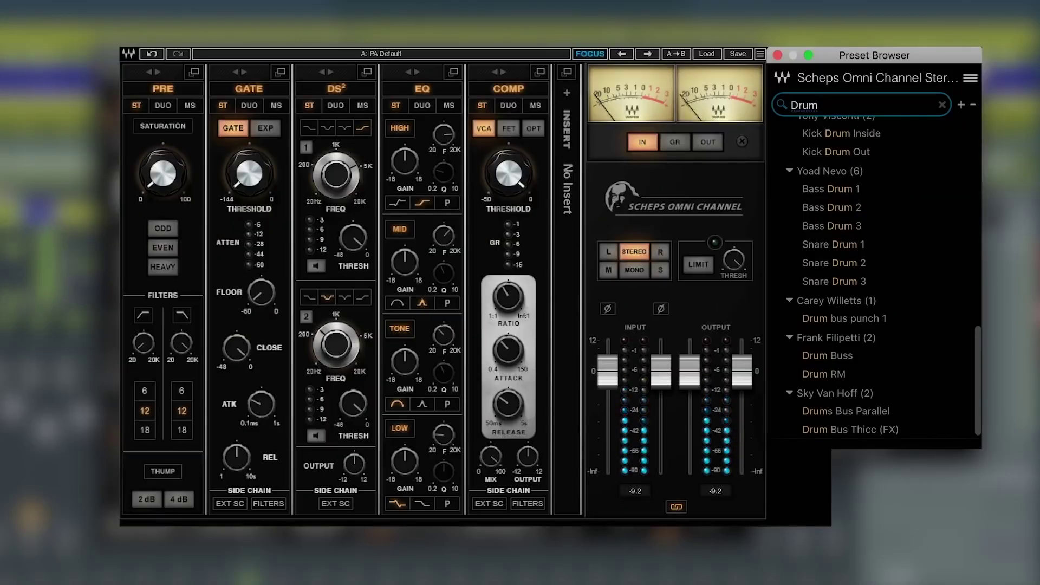
{"action": "left_click", "coordinate": [850, 429]}
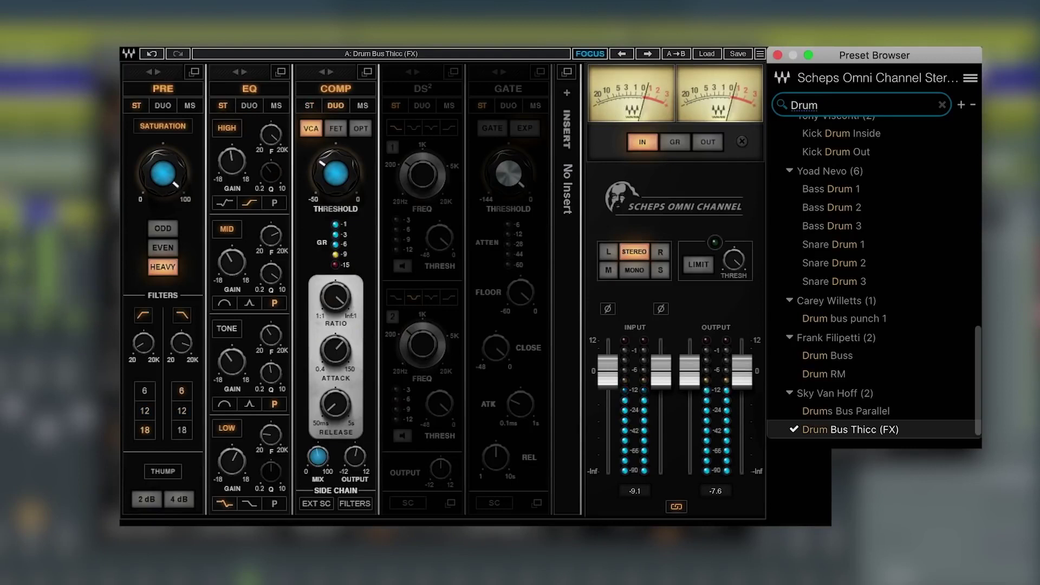
Step: Audition the presets Kick Drum Inside, Drum Crush and Drum Loop, and finish by loading Drum Buss Shine
{"action": "scroll", "coordinate": [873, 276], "scroll_direction": "up", "scroll_amount": 4}
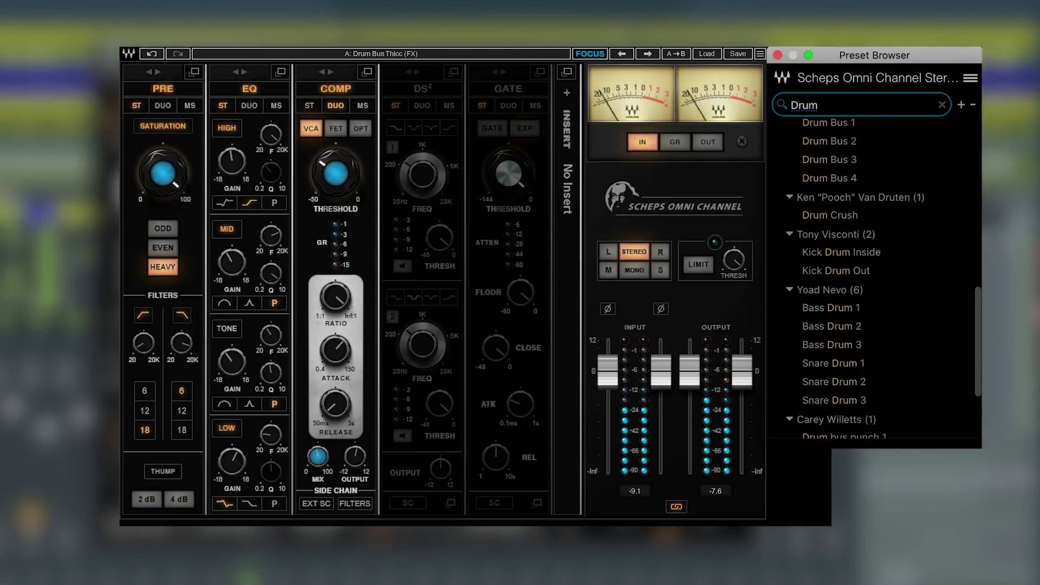
{"action": "left_click", "coordinate": [841, 252]}
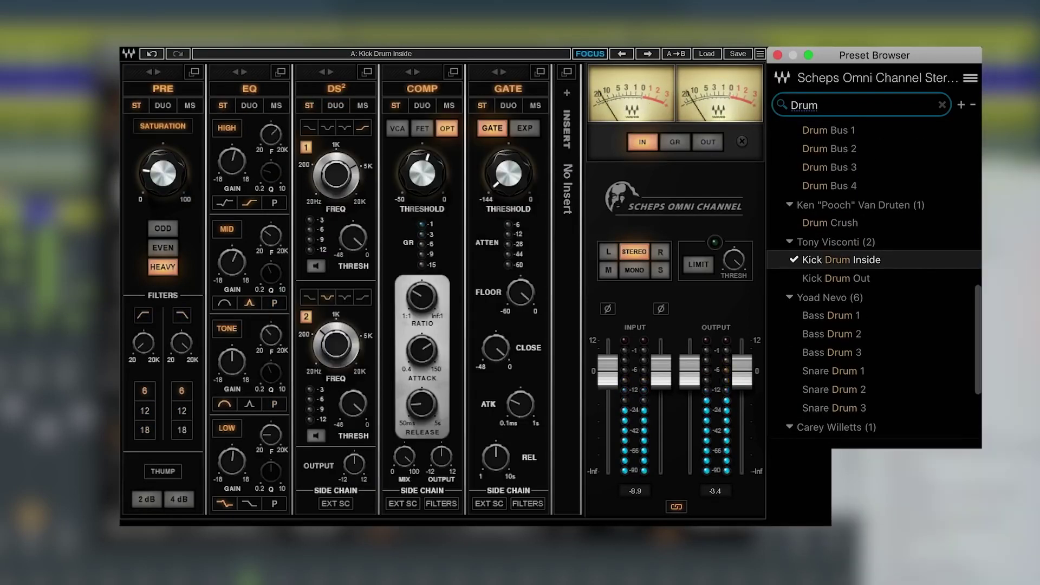
{"action": "scroll", "coordinate": [874, 280], "scroll_direction": "up", "scroll_amount": 1}
{"action": "left_click", "coordinate": [830, 234]}
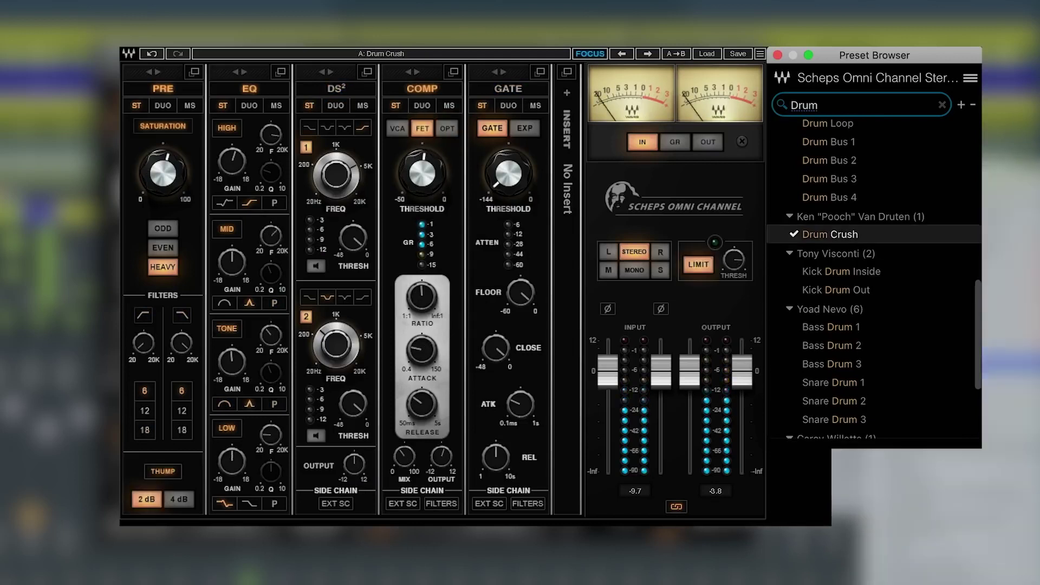
{"action": "scroll", "coordinate": [875, 280], "scroll_direction": "up", "scroll_amount": 7}
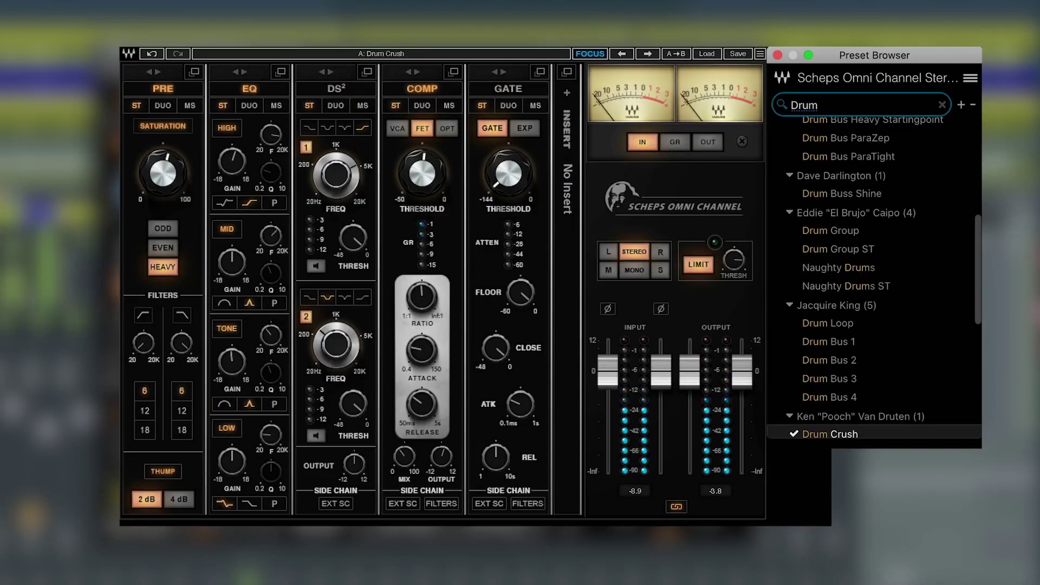
{"action": "left_click", "coordinate": [827, 323]}
{"action": "scroll", "coordinate": [874, 276], "scroll_direction": "up", "scroll_amount": 2}
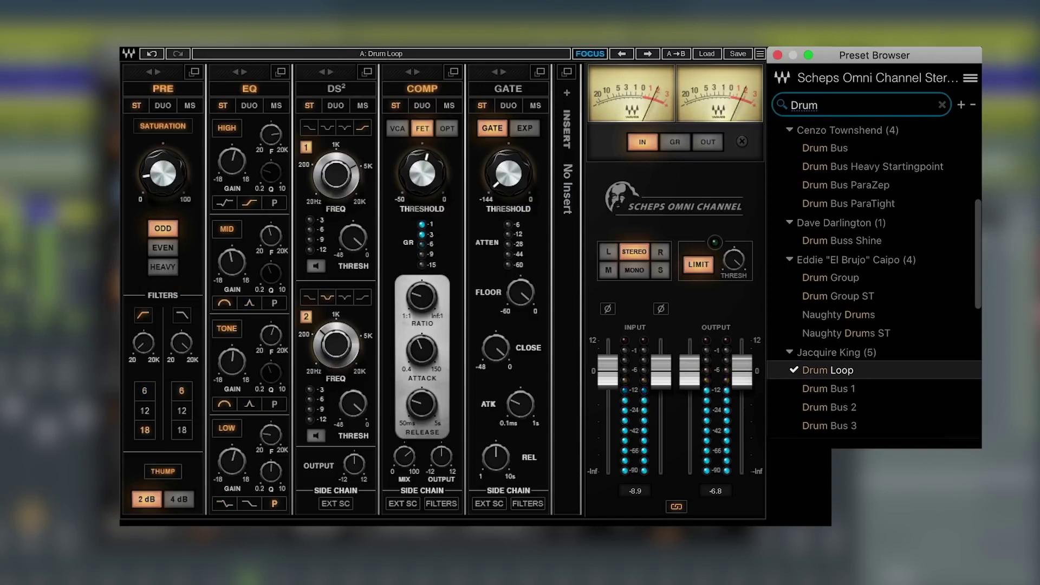
{"action": "left_click", "coordinate": [841, 240]}
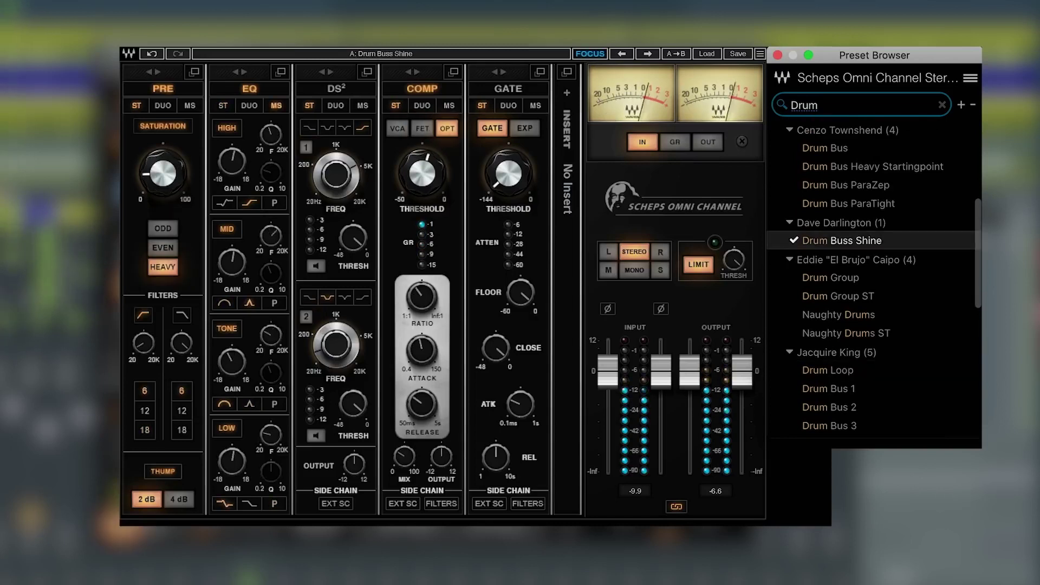
Step: Audition the Drum Bus preset under Cenzo Townshend, load Beef My Drums and toggle the PRE module's Thump
{"action": "scroll", "coordinate": [874, 271], "scroll_direction": "up", "scroll_amount": 3}
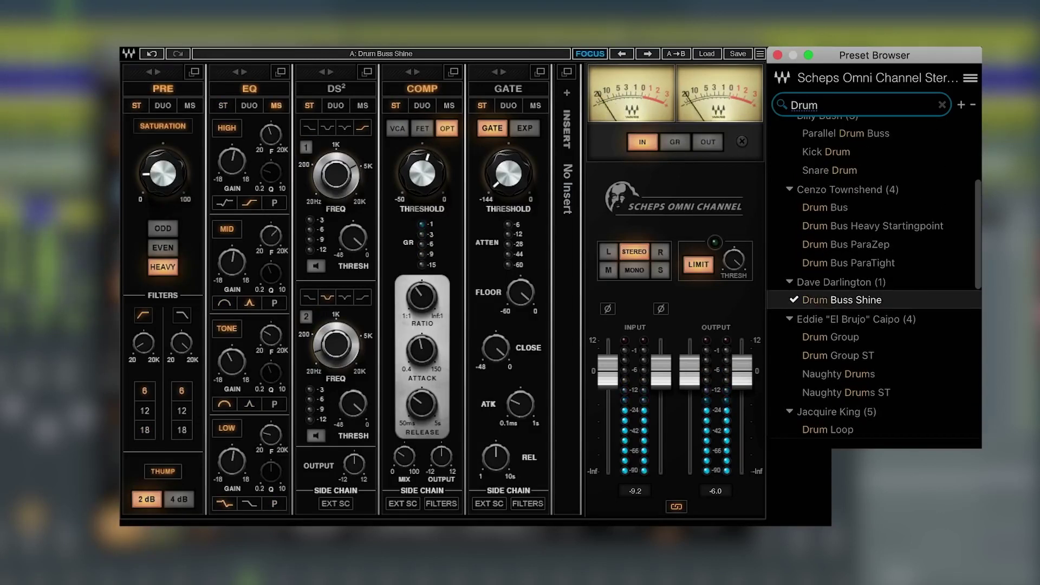
{"action": "left_click", "coordinate": [824, 208]}
{"action": "scroll", "coordinate": [875, 276], "scroll_direction": "up", "scroll_amount": 4}
{"action": "scroll", "coordinate": [874, 276], "scroll_direction": "up", "scroll_amount": 1}
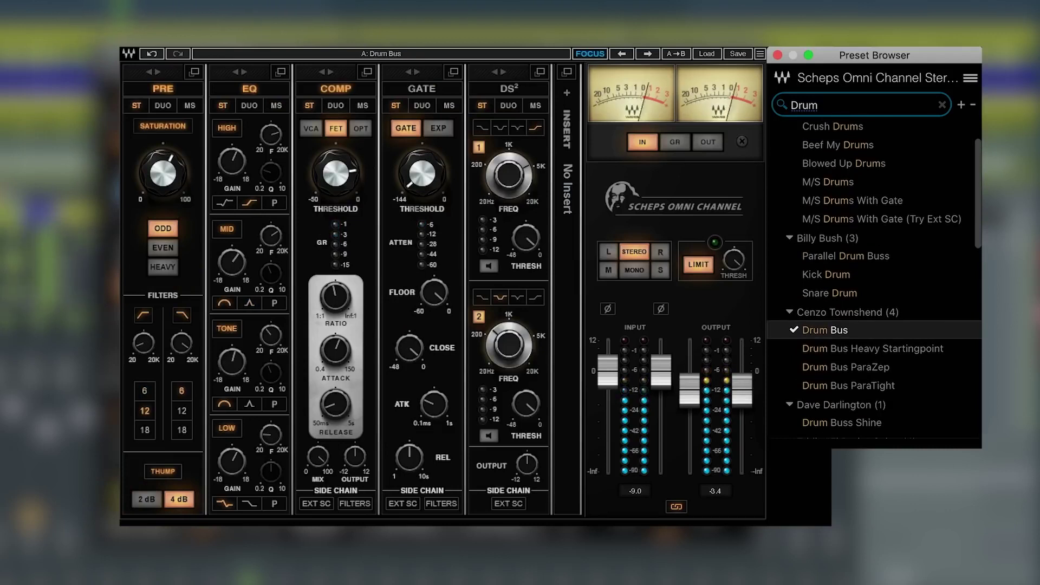
{"action": "left_click", "coordinate": [838, 145]}
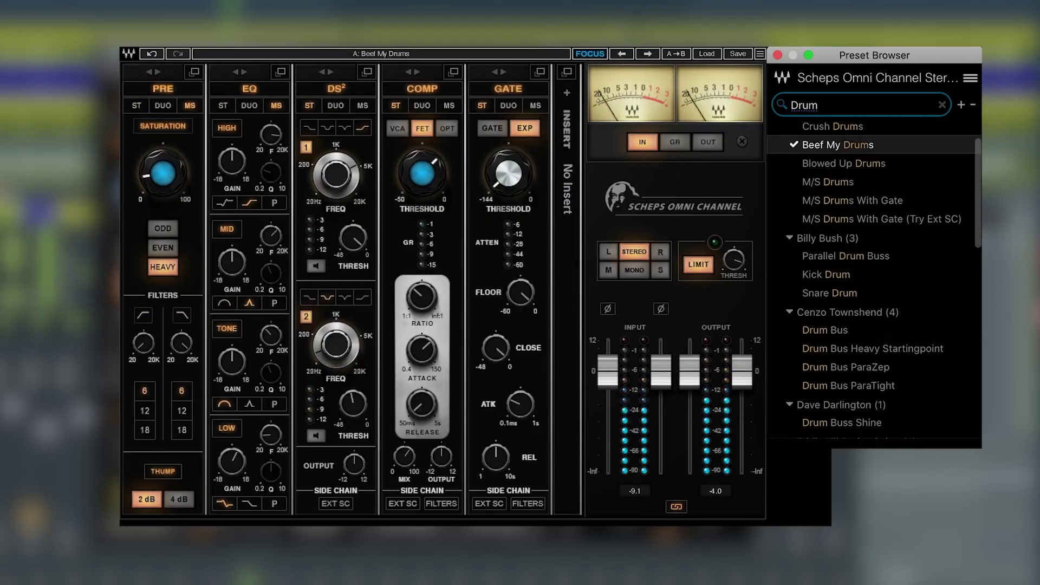
{"action": "left_click", "coordinate": [162, 471]}
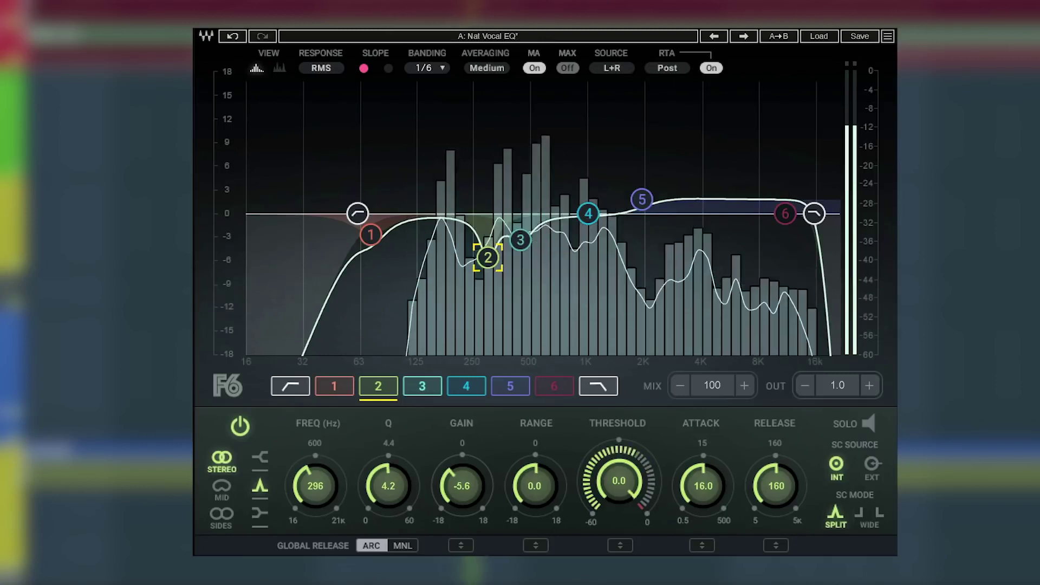
Step: In the F6 equalizer, enable band 6 with threshold -16.6 and range -5.1, and fine-tune both values further down
{"action": "left_click", "coordinate": [785, 213]}
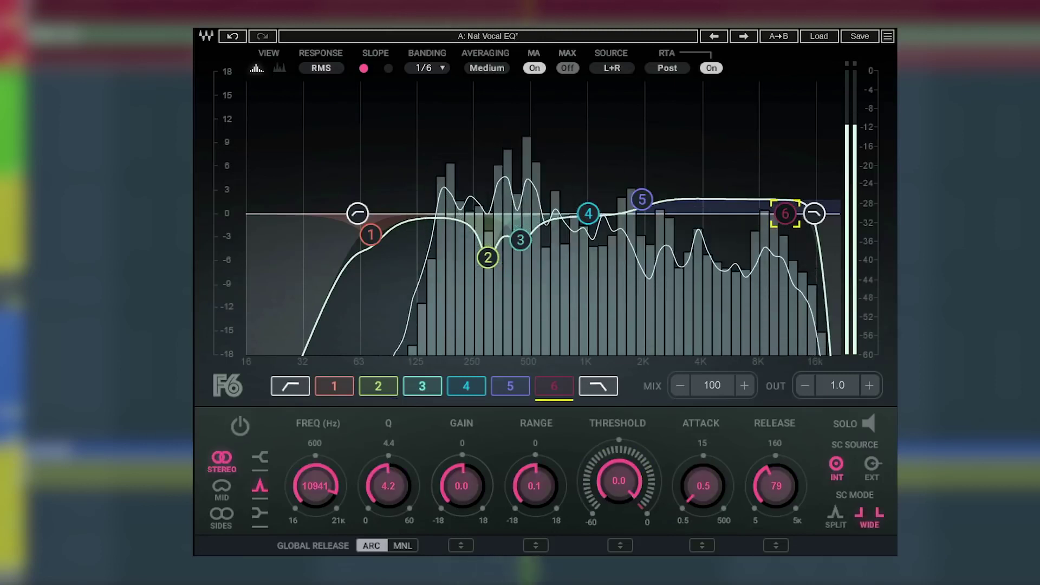
{"action": "left_click_drag", "start_coordinate": [619, 480], "coordinate": [619, 513]}
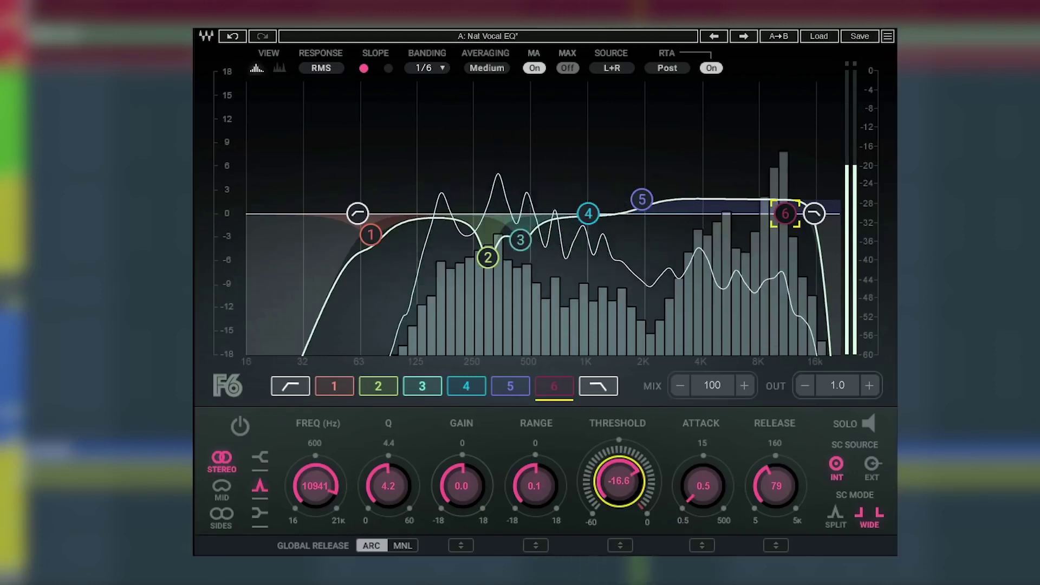
{"action": "left_click_drag", "start_coordinate": [535, 486], "coordinate": [535, 495]}
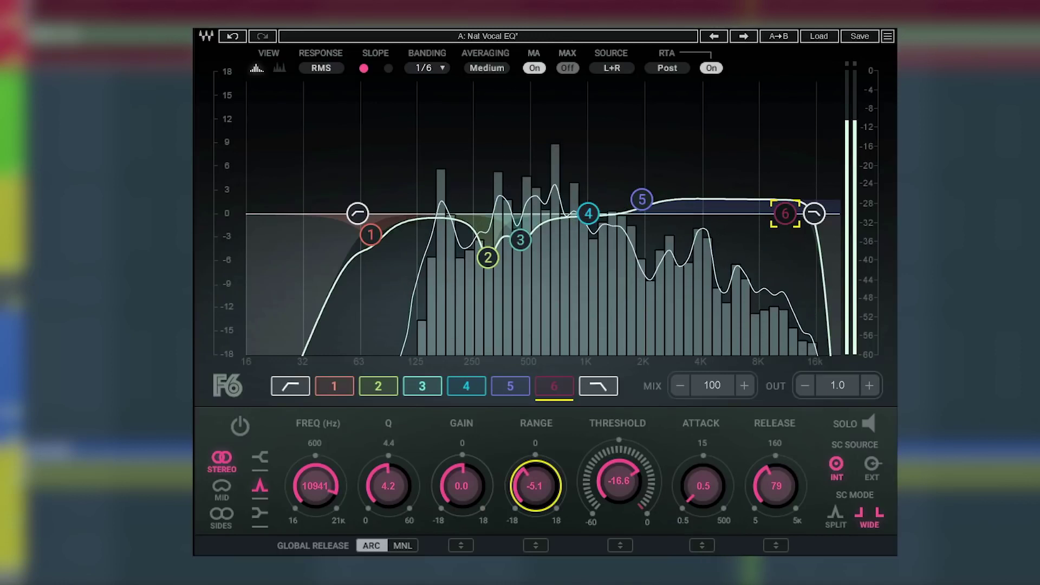
{"action": "left_click", "coordinate": [240, 427]}
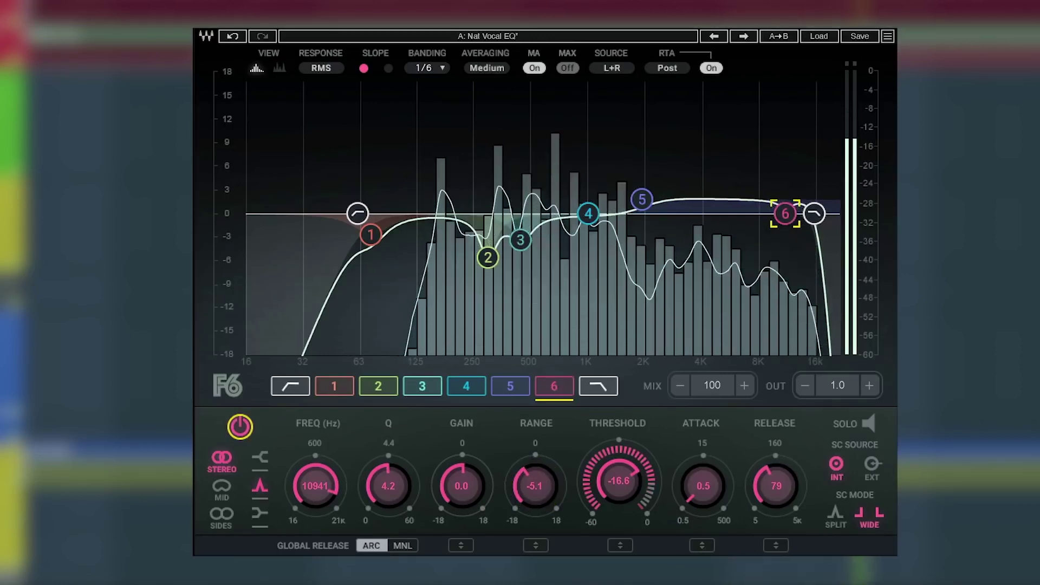
{"action": "left_click_drag", "start_coordinate": [536, 486], "coordinate": [535, 494]}
{"action": "left_click_drag", "start_coordinate": [619, 481], "coordinate": [618, 498]}
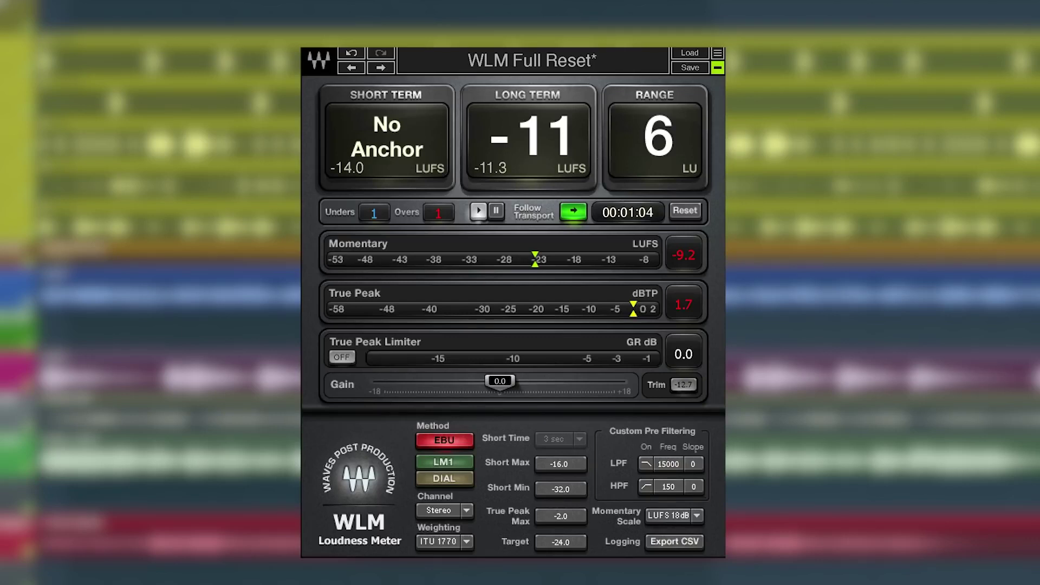
Step: In the WLM loudness meter, set Target to -13.0 and True Peak Max to -1.0, with the True Peak Limiter on
{"action": "left_click", "coordinate": [561, 541]}
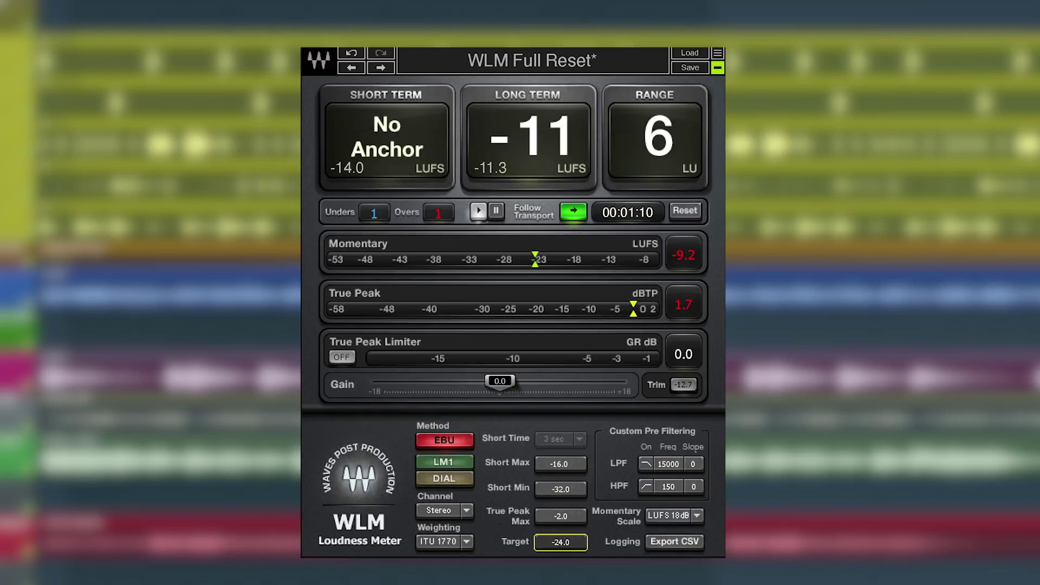
{"action": "left_click_drag", "start_coordinate": [560, 542], "coordinate": [560, 516]}
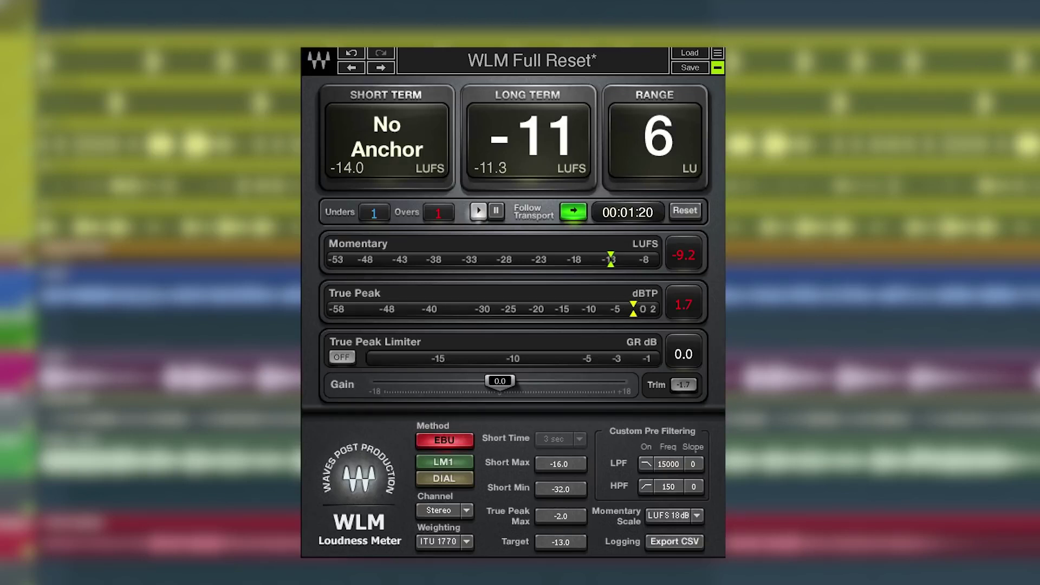
{"action": "left_click", "coordinate": [561, 515]}
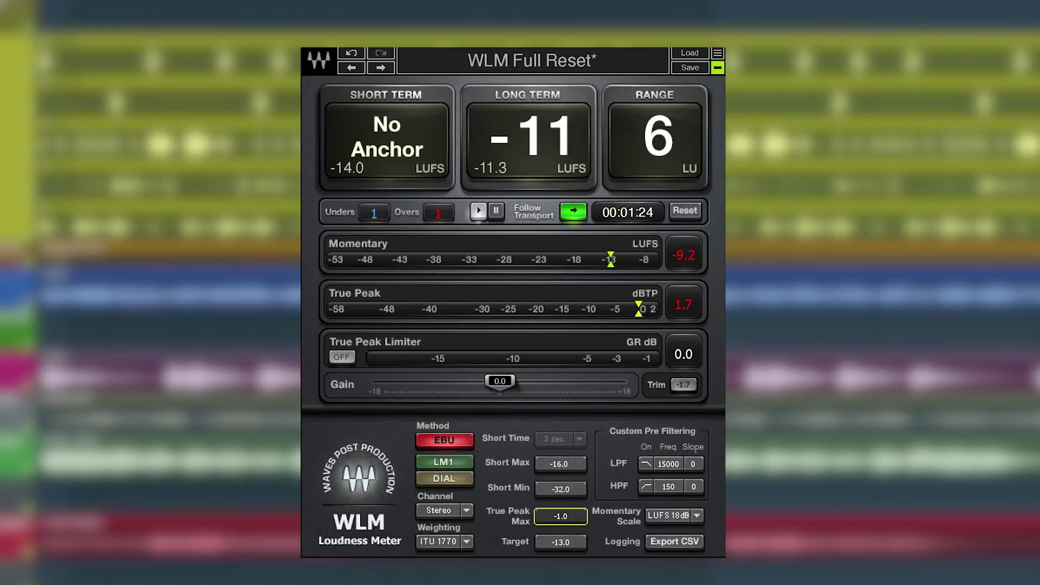
{"action": "key", "text": "Return"}
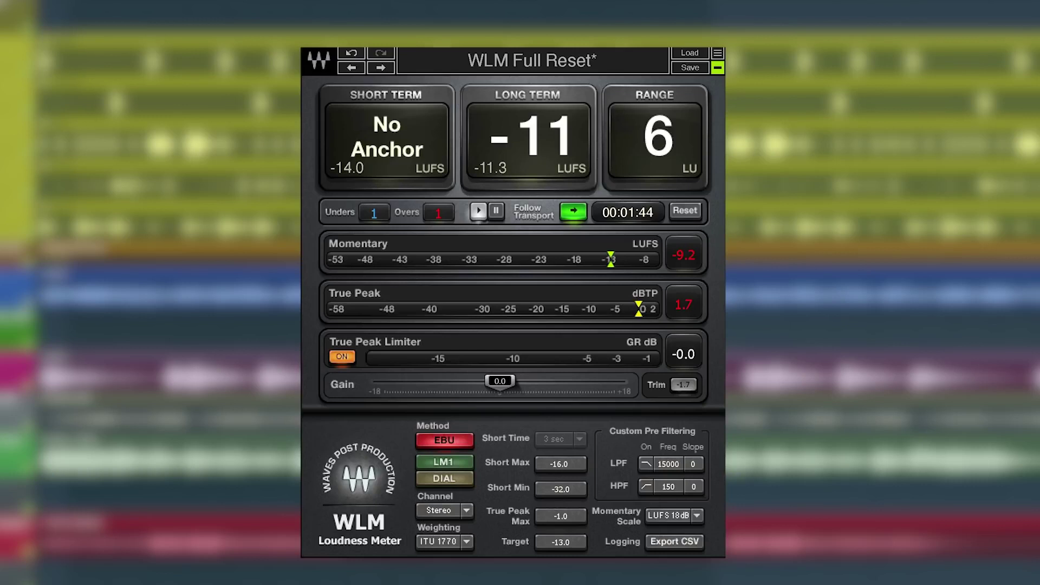
Step: Reset the loudness meter's readings, lower the gain to -3.0 and reset the readings again for a new measurement
{"action": "left_click", "coordinate": [685, 211]}
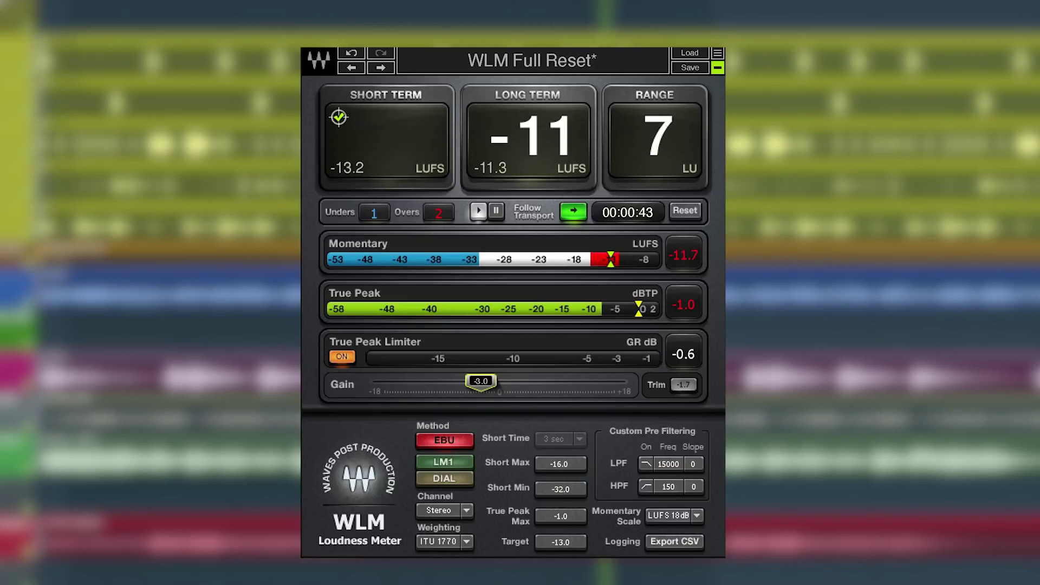
{"action": "left_click", "coordinate": [684, 211]}
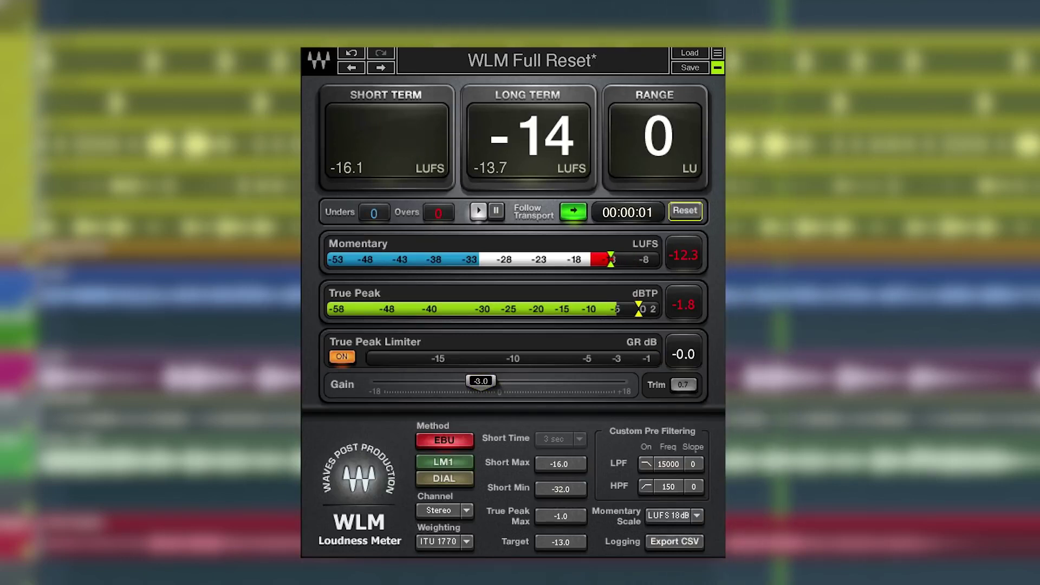